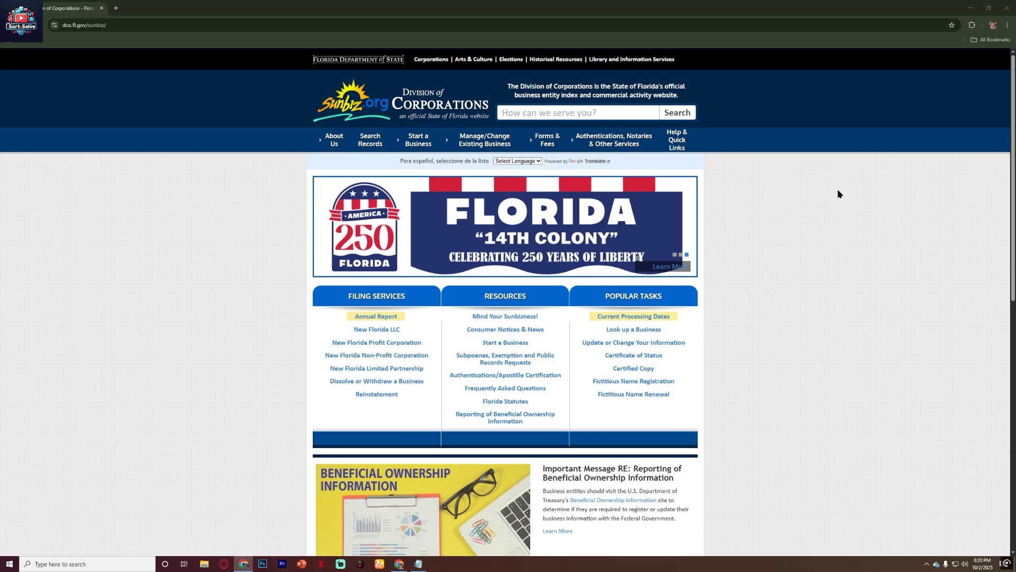
Open the Limited Liability Company e-filing page for starting a new Florida LLC.
{"action": "scroll", "coordinate": [838, 191], "scroll_direction": "down", "scroll_amount": 1}
{"action": "scroll", "coordinate": [837, 189], "scroll_direction": "up", "scroll_amount": 1}
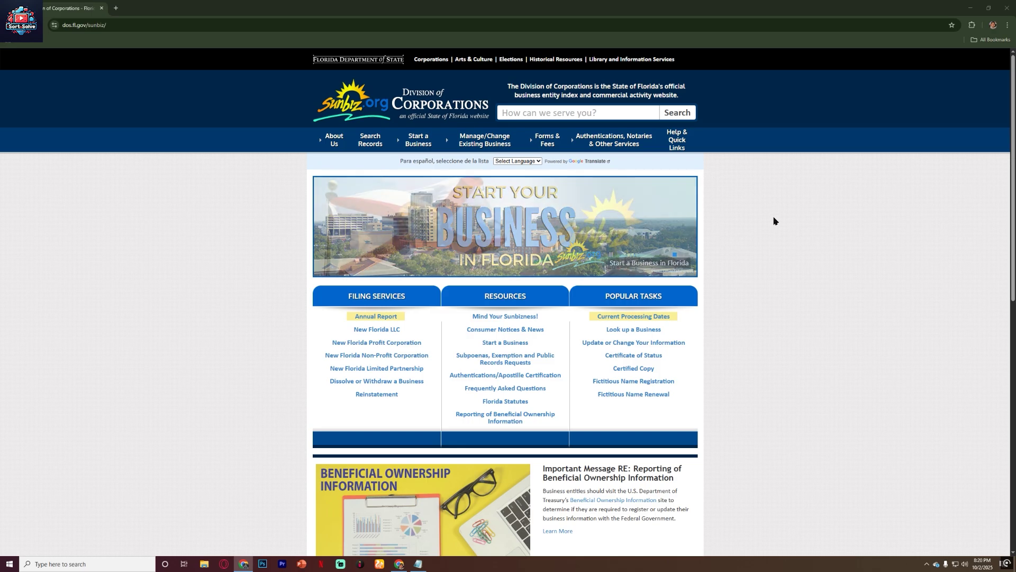
{"action": "left_click", "coordinate": [420, 140]}
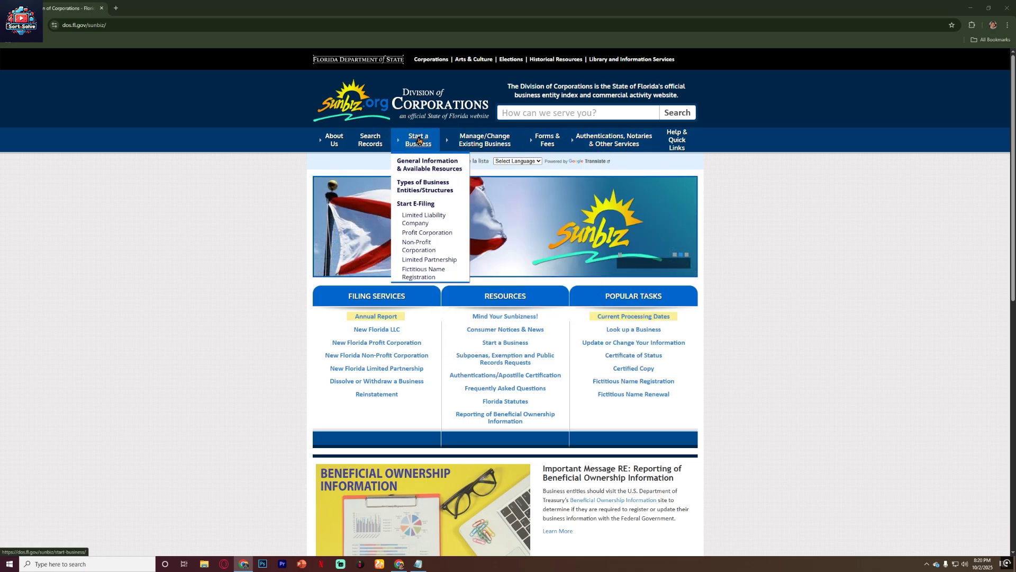
{"action": "left_click", "coordinate": [420, 219]}
{"action": "left_click", "coordinate": [383, 330]}
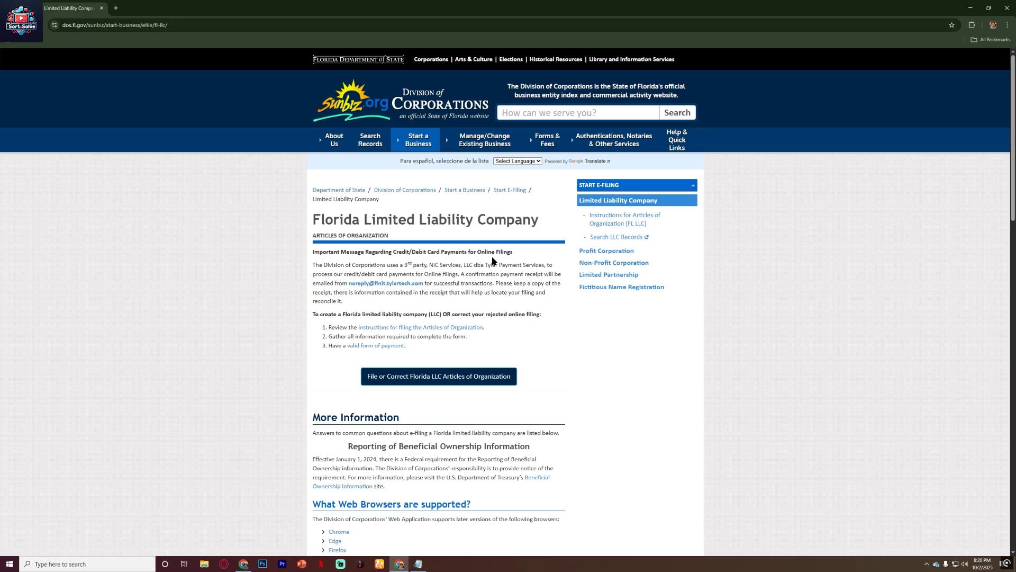
Review the Florida LLC filing page and open the form to file or correct the Articles of Organization.
{"action": "scroll", "coordinate": [548, 327], "scroll_direction": "down", "scroll_amount": 2}
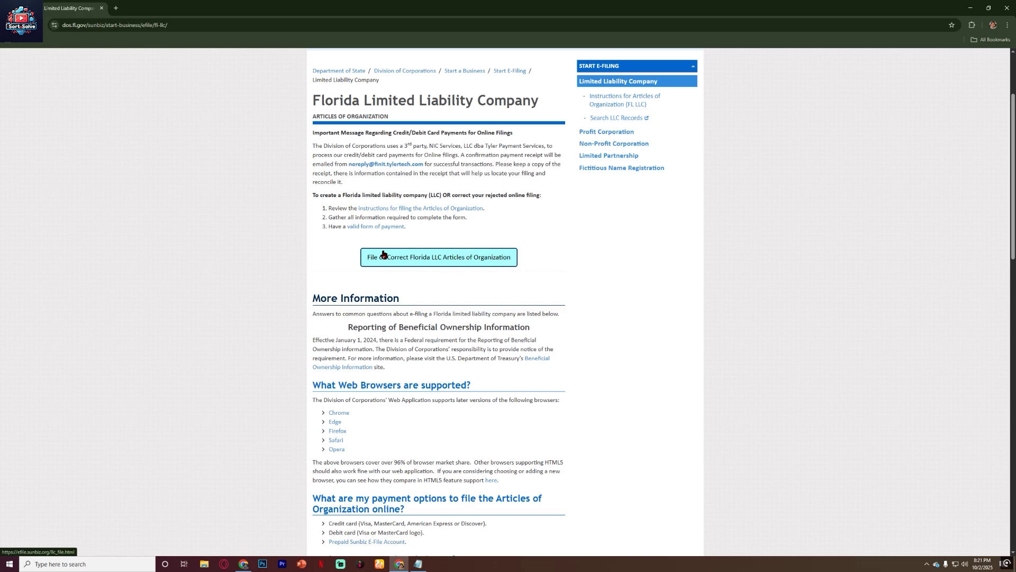
{"action": "scroll", "coordinate": [441, 255], "scroll_direction": "down", "scroll_amount": 1}
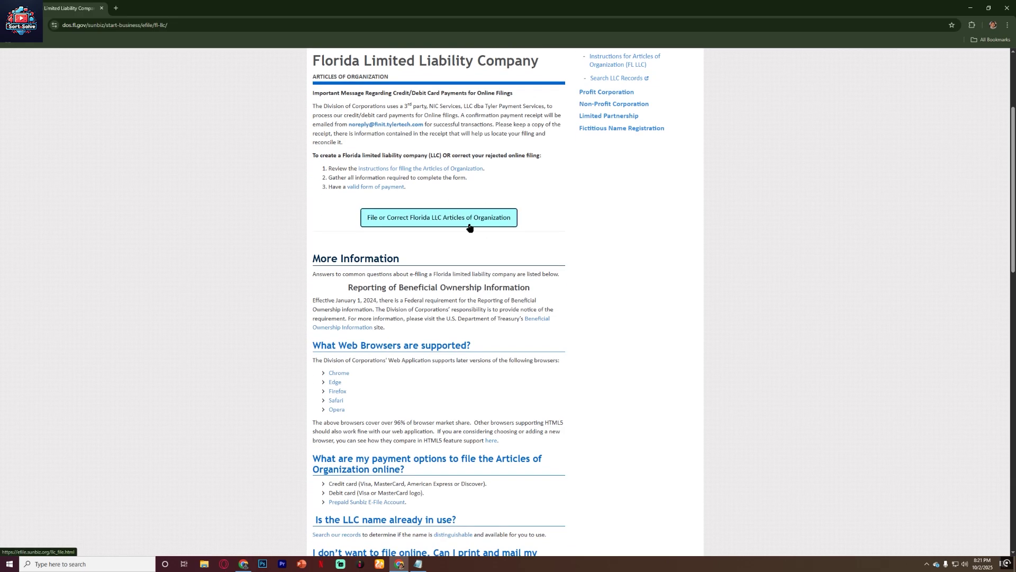
{"action": "scroll", "coordinate": [470, 228], "scroll_direction": "up", "scroll_amount": 1}
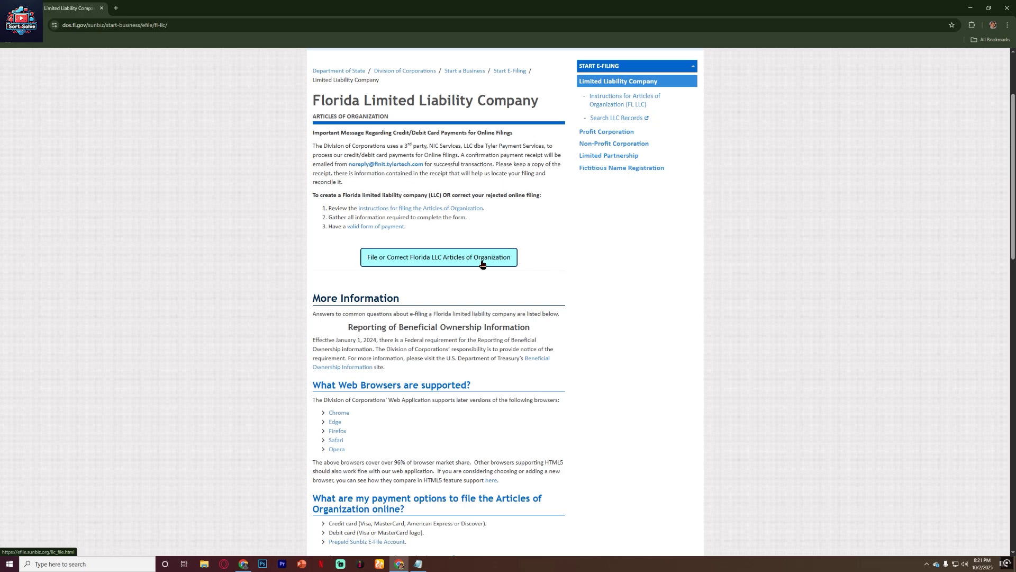
{"action": "left_click", "coordinate": [453, 262]}
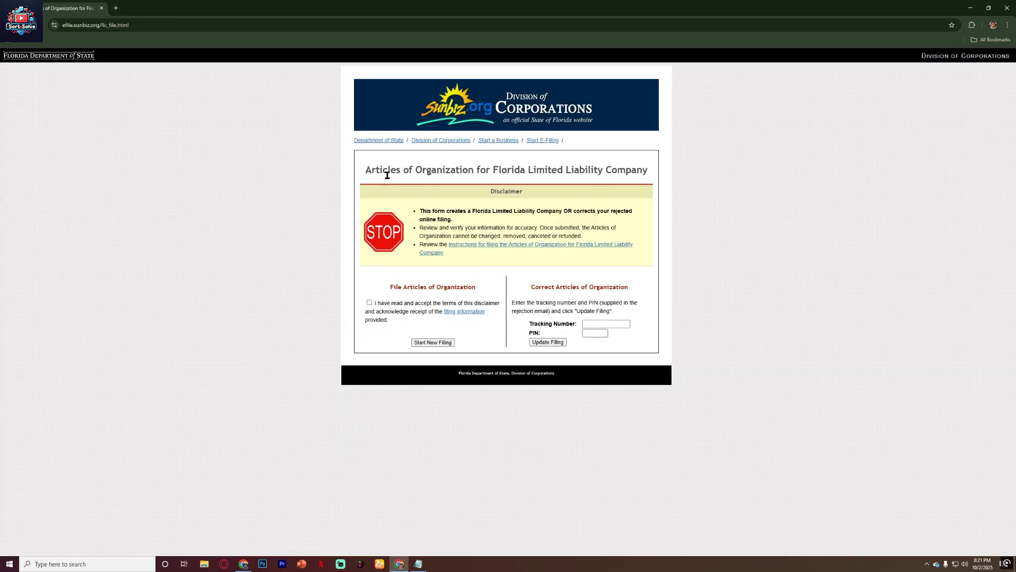
Accept the disclaimer for the Articles of Organization and start a new filing.
{"action": "left_click_drag", "start_coordinate": [365, 168], "coordinate": [649, 170]}
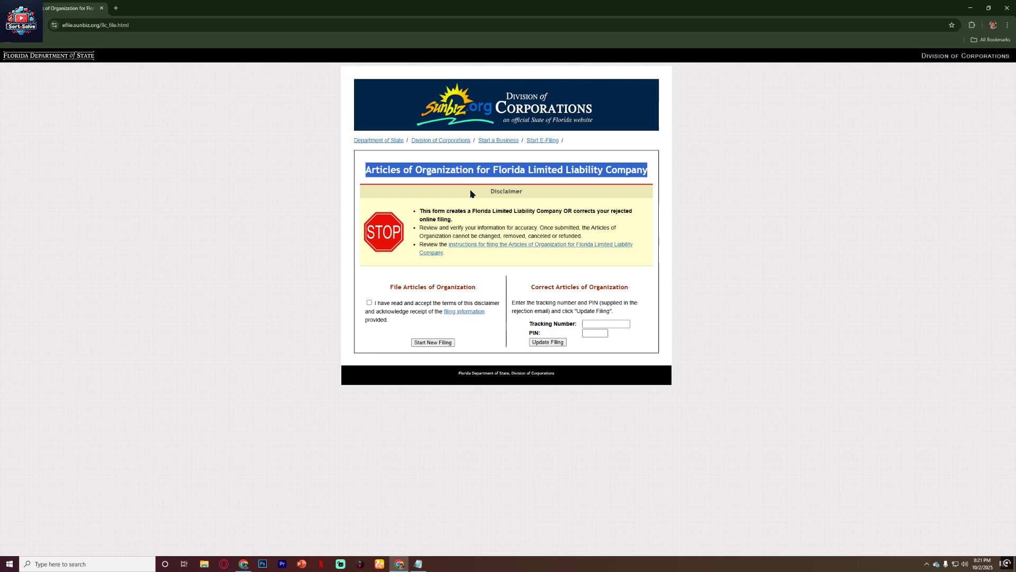
{"action": "left_click", "coordinate": [447, 169]}
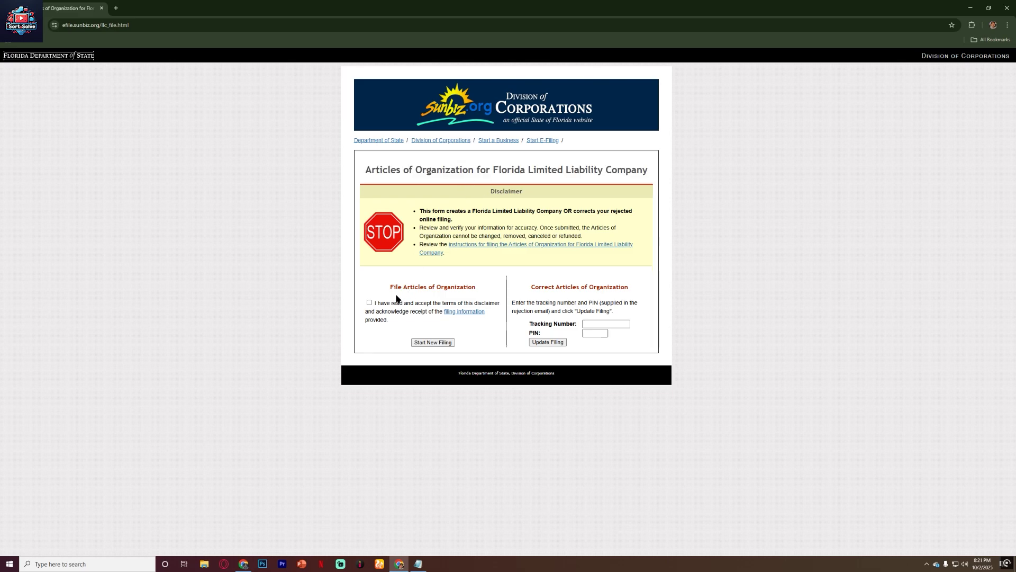
{"action": "left_click", "coordinate": [369, 304]}
{"action": "left_click", "coordinate": [439, 343]}
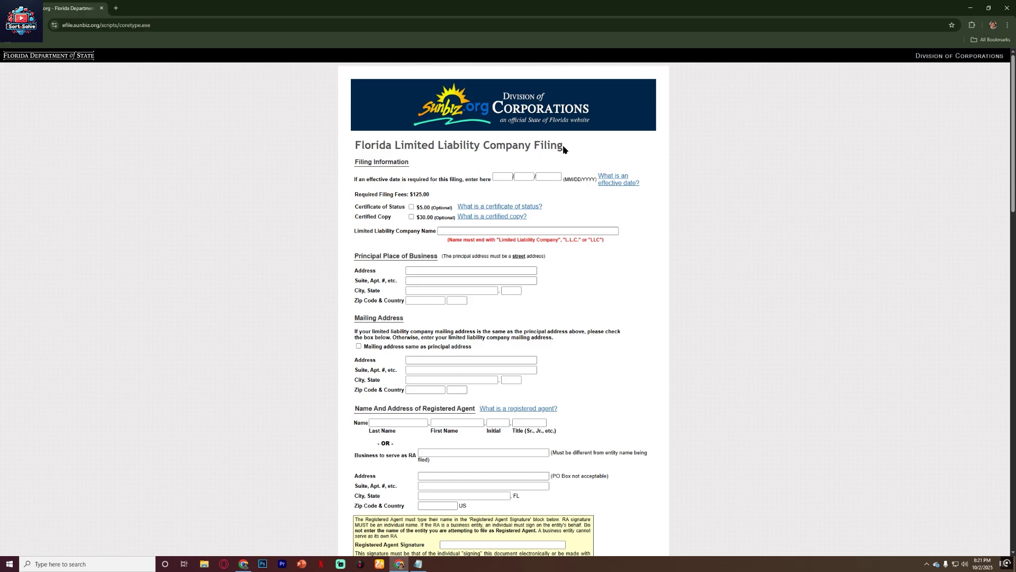
Examine the filing form's title, its Filing Information section and the required filing fees.
{"action": "left_click_drag", "start_coordinate": [564, 148], "coordinate": [353, 146]}
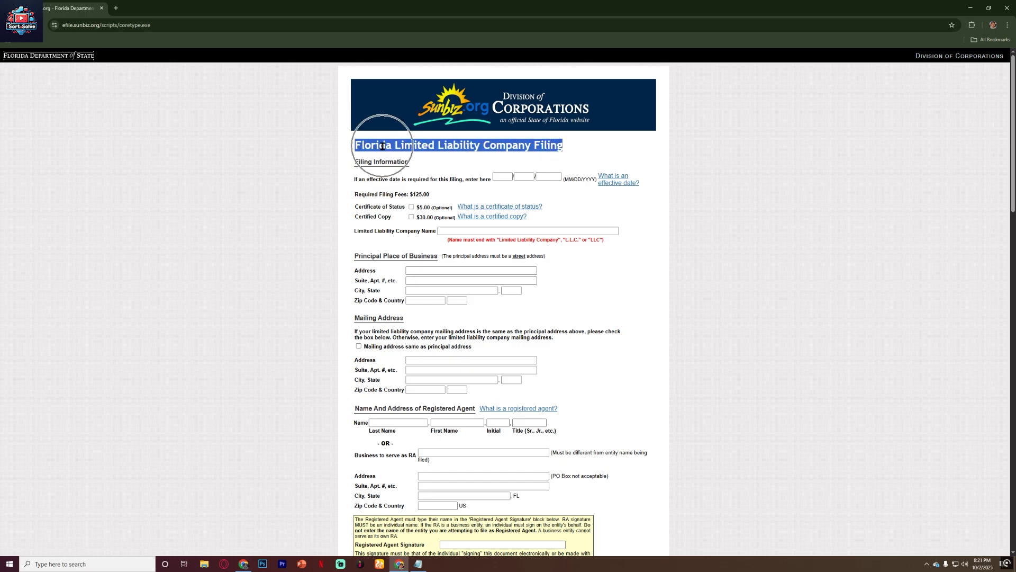
{"action": "left_click_drag", "start_coordinate": [424, 163], "coordinate": [350, 167]}
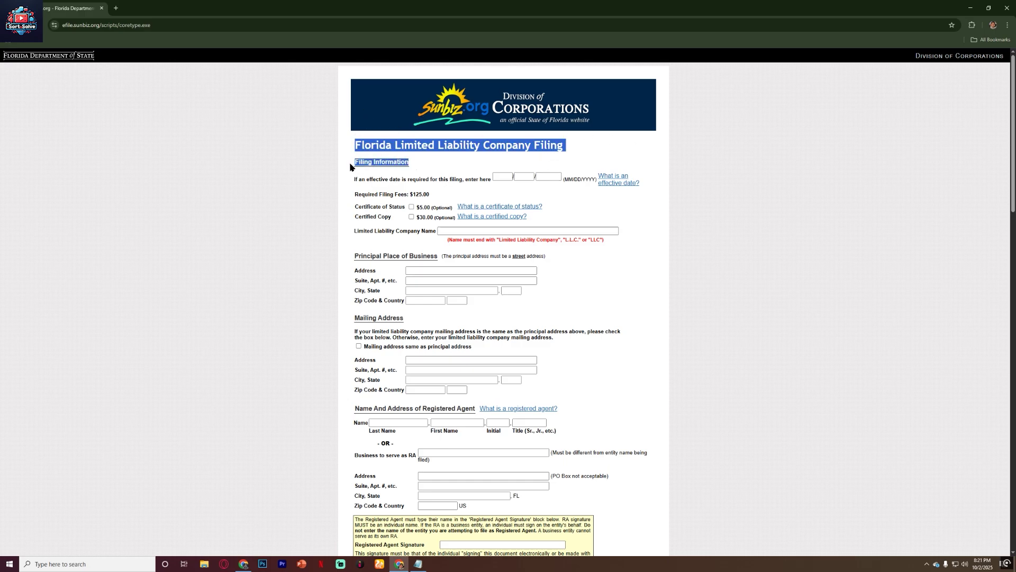
{"action": "left_click", "coordinate": [381, 163]}
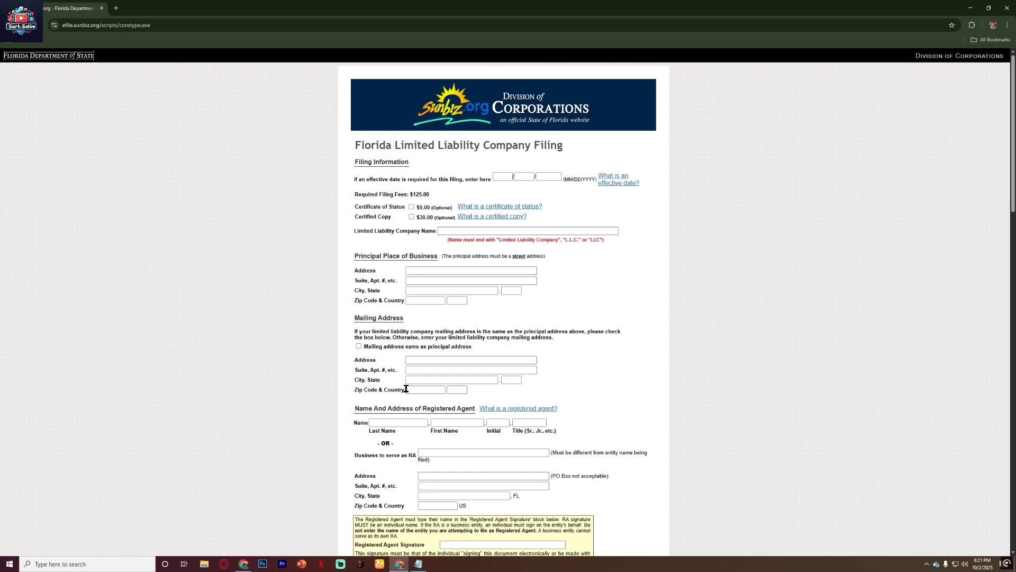
{"action": "mouse_move", "coordinate": [343, 193]}
{"action": "left_mouse_down"}
{"action": "mouse_move", "coordinate": [406, 195]}
{"action": "mouse_move", "coordinate": [354, 195]}
{"action": "left_mouse_up"}
{"action": "left_click", "coordinate": [389, 195]}
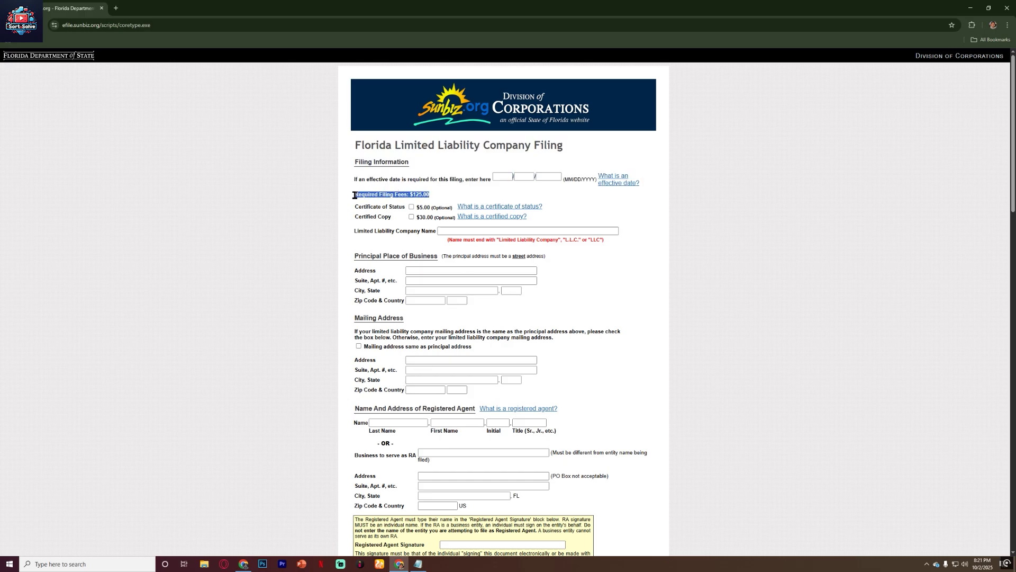
{"action": "key", "text": "ctrl+c"}
{"action": "left_click", "coordinate": [445, 197]}
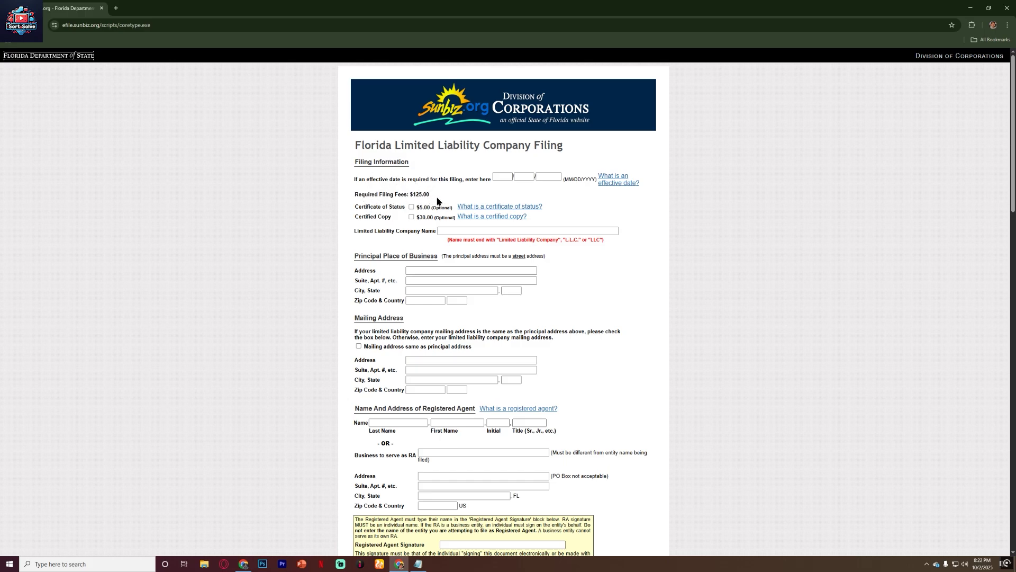
{"action": "key", "text": "ctrl"}
{"action": "key", "text": "ctrl"}
Read through the LLC filing form from the company name and addresses to the registered agent, correspondence, signature and authorized persons sections.
{"action": "scroll", "coordinate": [720, 105], "scroll_direction": "down", "scroll_amount": 1}
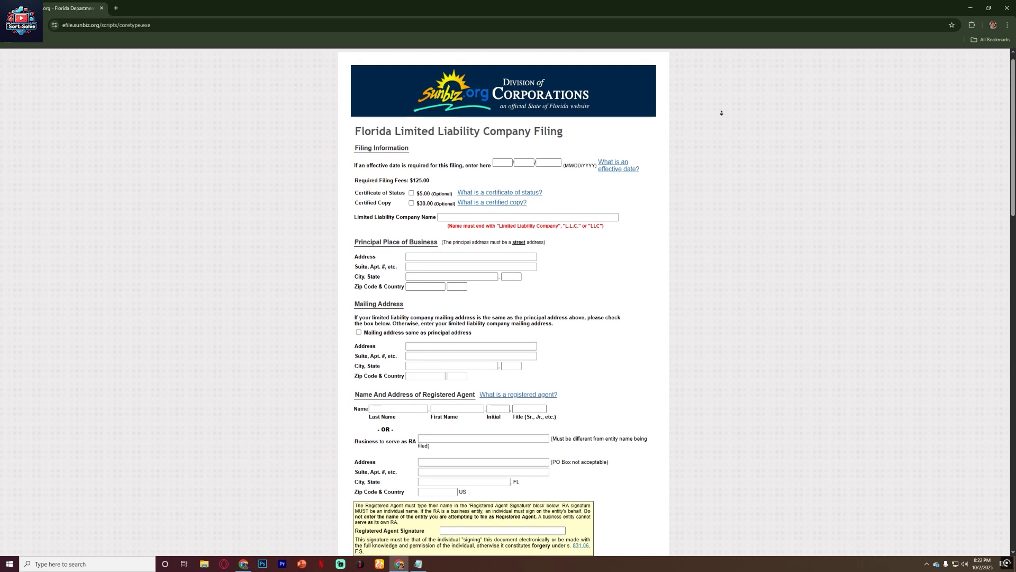
{"action": "scroll", "coordinate": [722, 113], "scroll_direction": "down", "scroll_amount": 1}
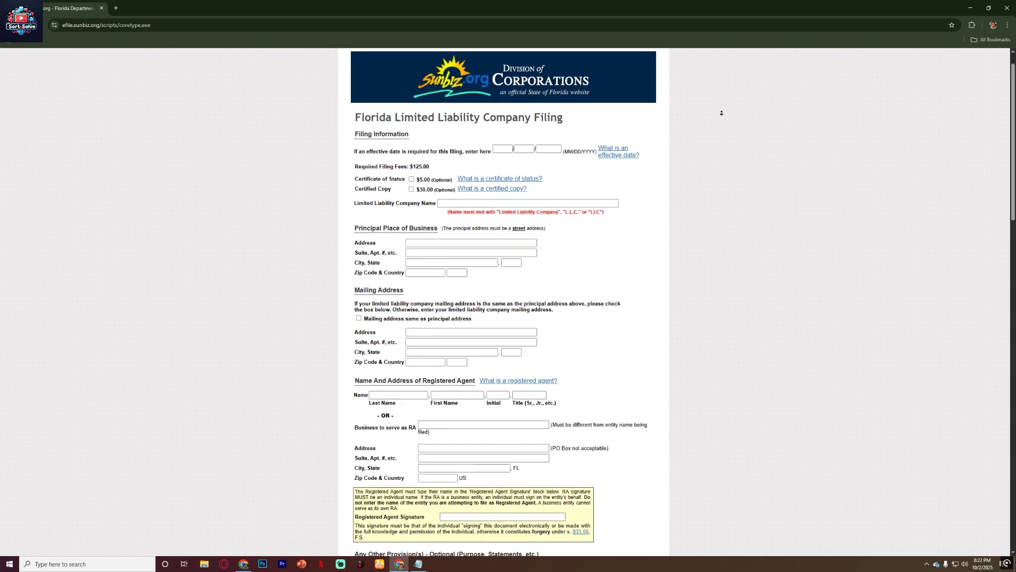
{"action": "scroll", "coordinate": [722, 113], "scroll_direction": "down", "scroll_amount": 1}
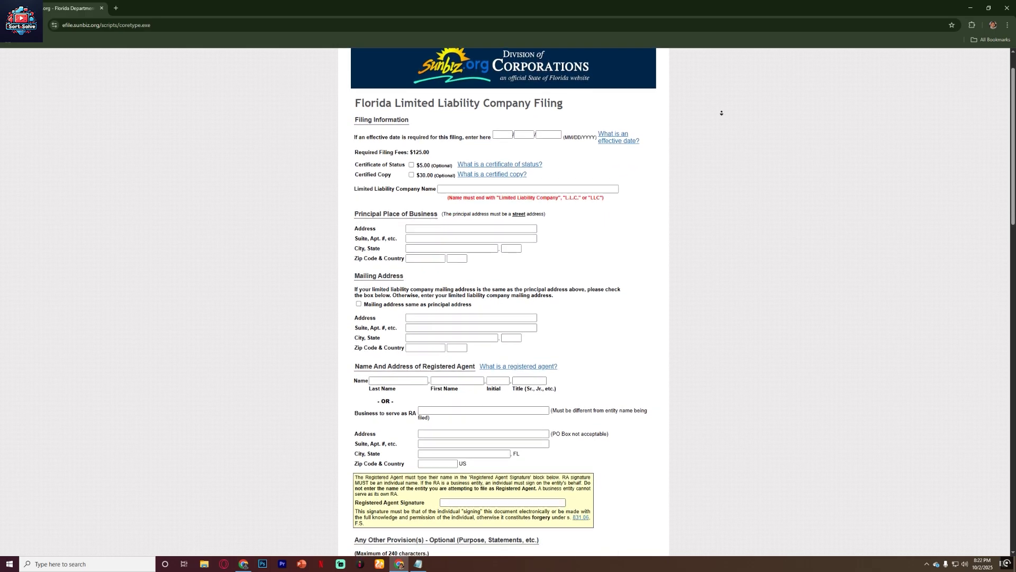
{"action": "scroll", "coordinate": [722, 113], "scroll_direction": "down", "scroll_amount": 1}
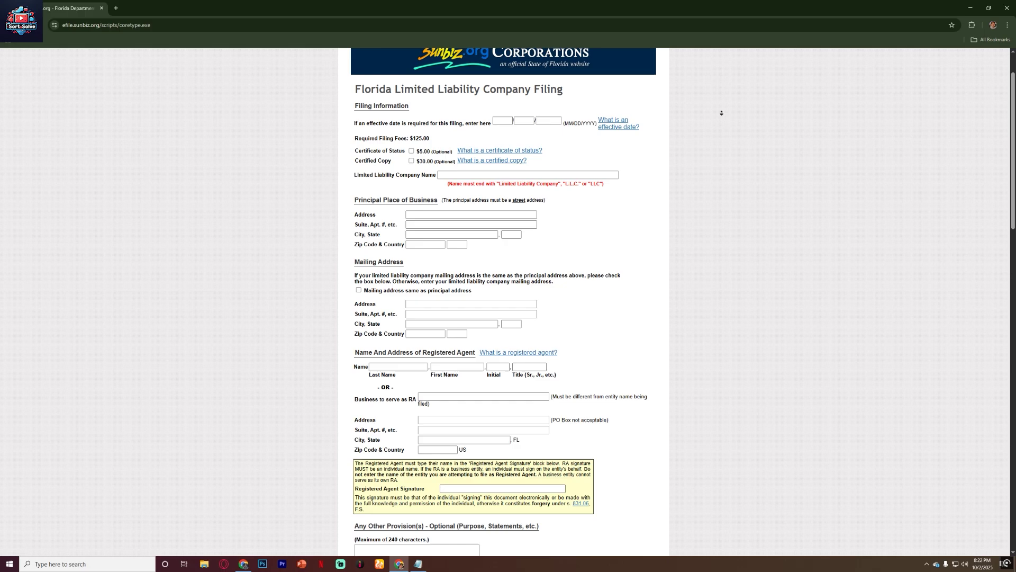
{"action": "scroll", "coordinate": [721, 113], "scroll_direction": "down", "scroll_amount": 1}
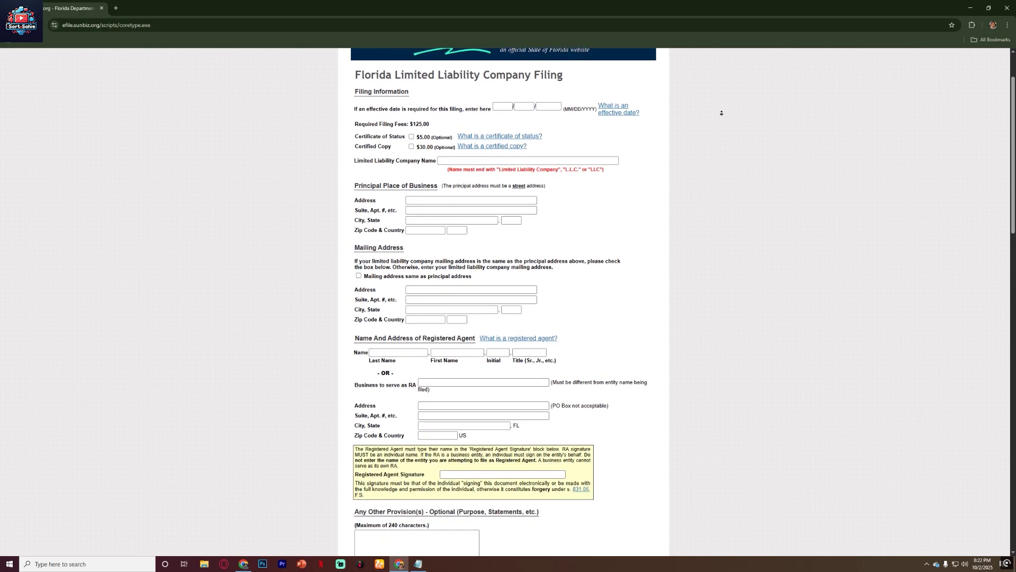
{"action": "scroll", "coordinate": [721, 112], "scroll_direction": "down", "scroll_amount": 1}
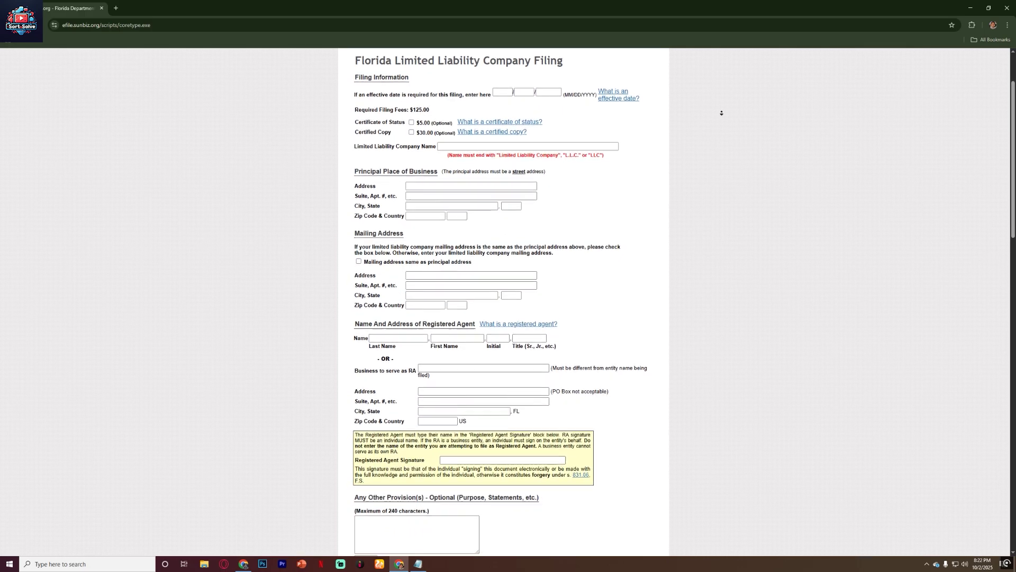
{"action": "scroll", "coordinate": [721, 113], "scroll_direction": "down", "scroll_amount": 1}
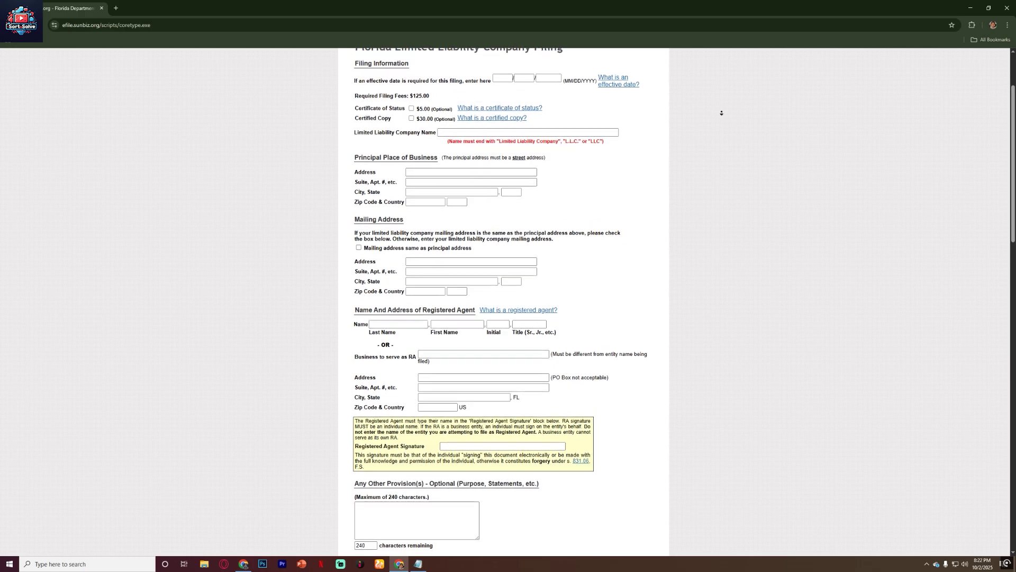
{"action": "scroll", "coordinate": [721, 113], "scroll_direction": "down", "scroll_amount": 1}
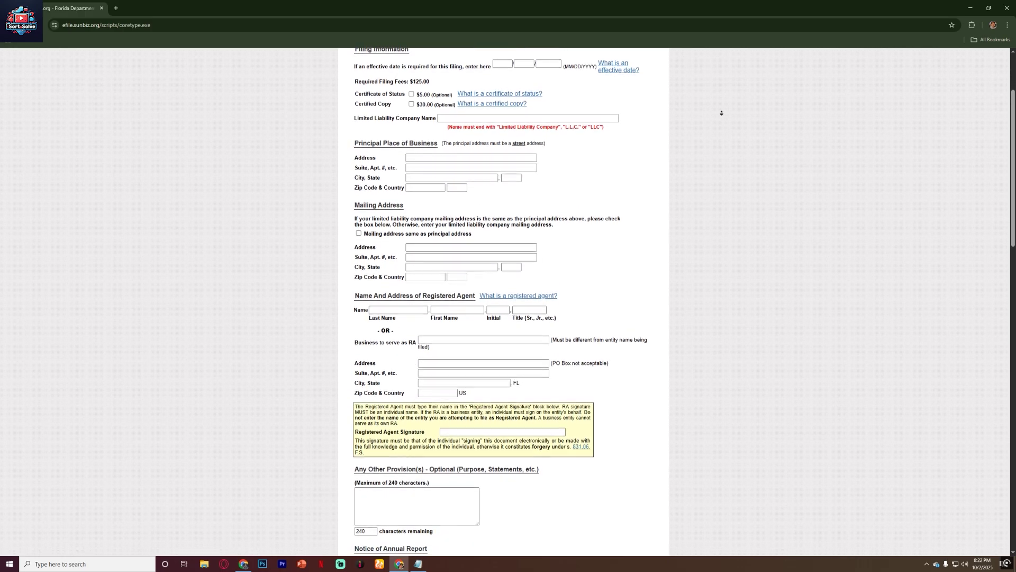
{"action": "scroll", "coordinate": [722, 112], "scroll_direction": "down", "scroll_amount": 1}
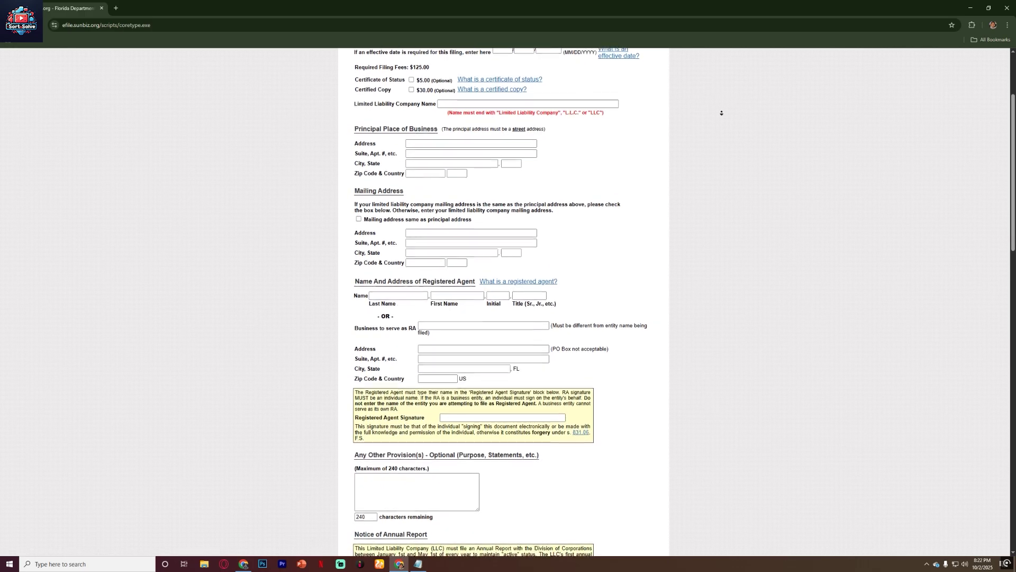
{"action": "scroll", "coordinate": [722, 113], "scroll_direction": "down", "scroll_amount": 1}
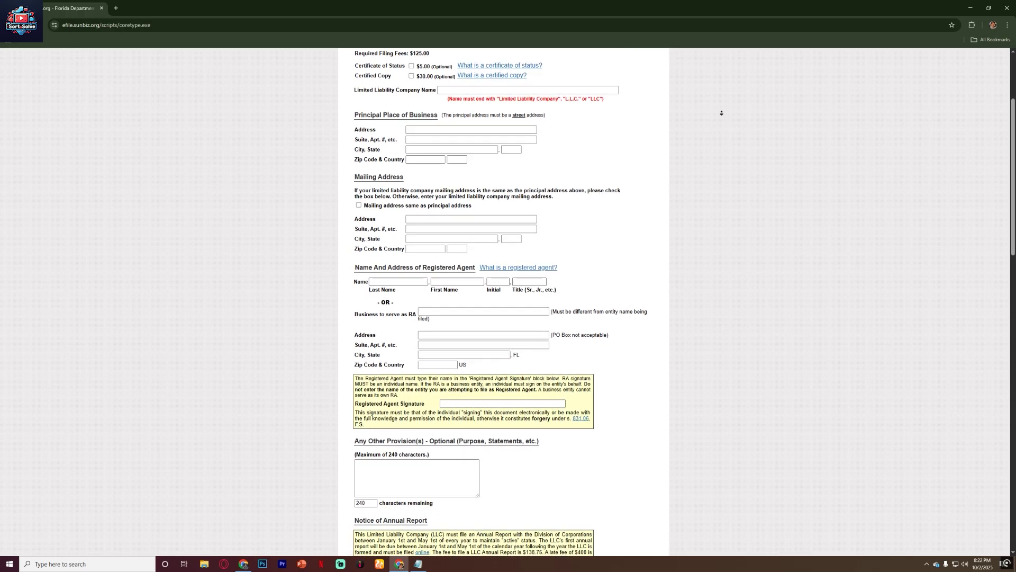
{"action": "scroll", "coordinate": [721, 112], "scroll_direction": "down", "scroll_amount": 1}
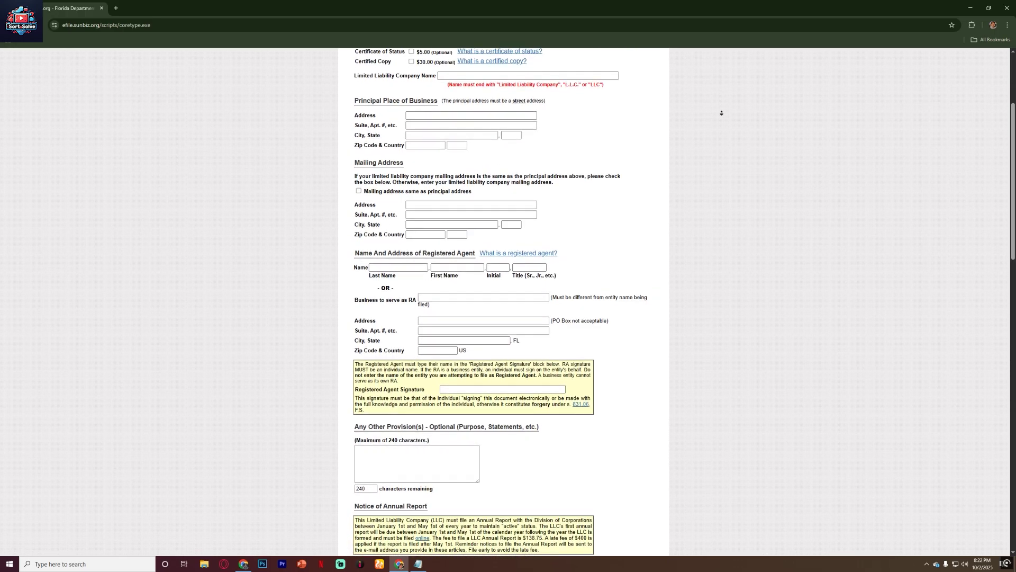
{"action": "scroll", "coordinate": [721, 113], "scroll_direction": "down", "scroll_amount": 1}
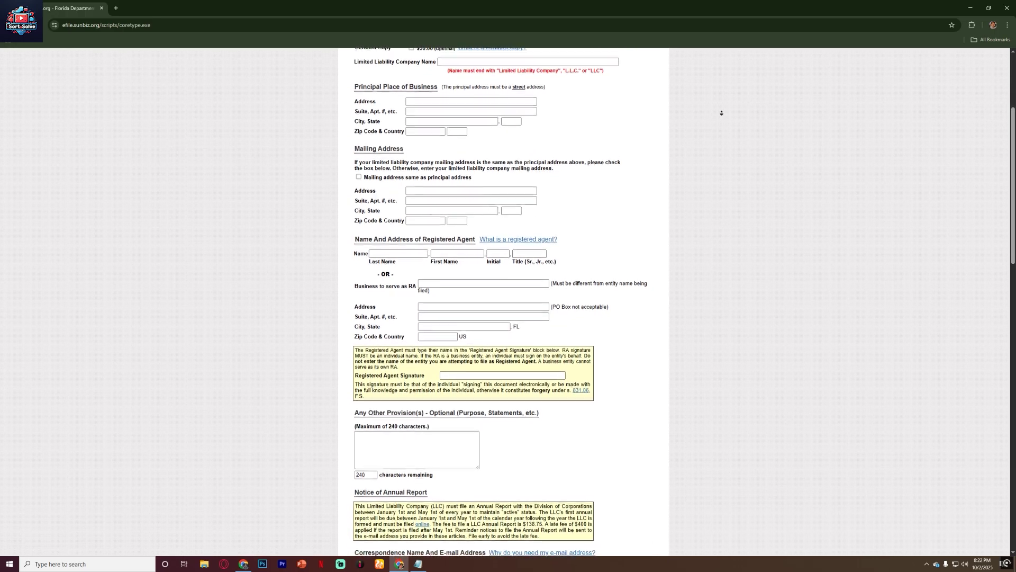
{"action": "scroll", "coordinate": [721, 113], "scroll_direction": "down", "scroll_amount": 1}
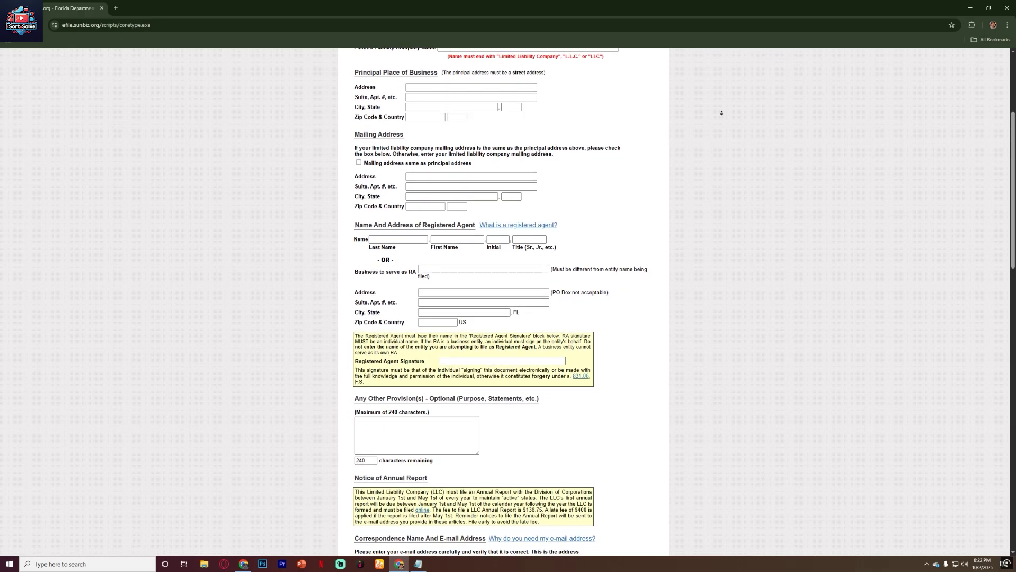
{"action": "scroll", "coordinate": [721, 112], "scroll_direction": "down", "scroll_amount": 1}
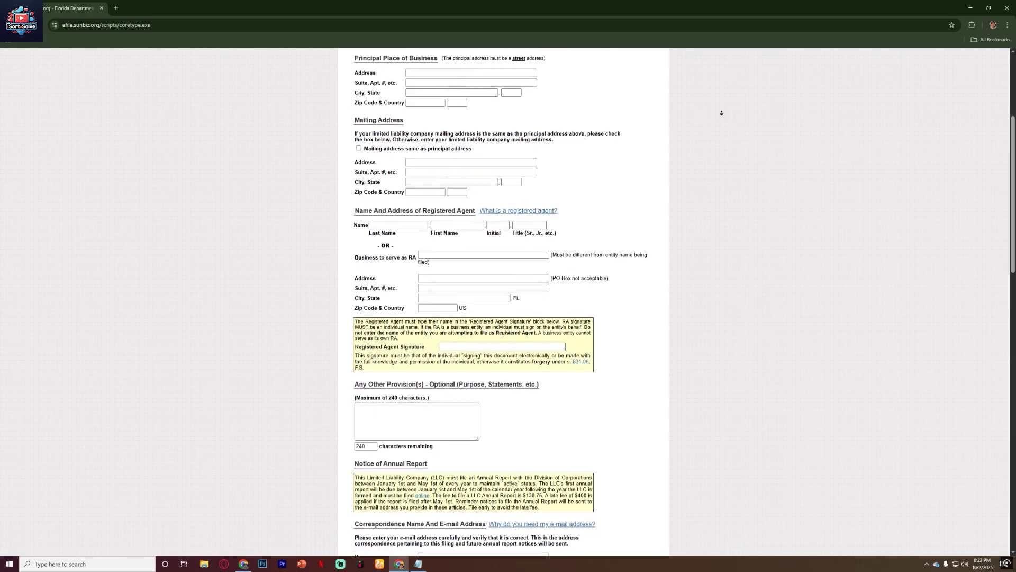
{"action": "scroll", "coordinate": [722, 113], "scroll_direction": "down", "scroll_amount": 1}
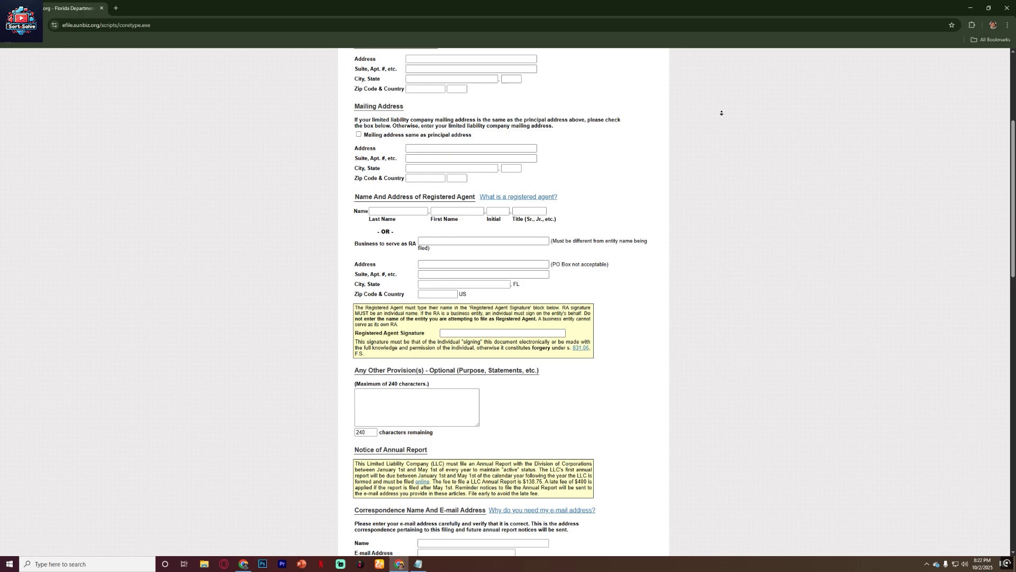
{"action": "scroll", "coordinate": [721, 113], "scroll_direction": "down", "scroll_amount": 1}
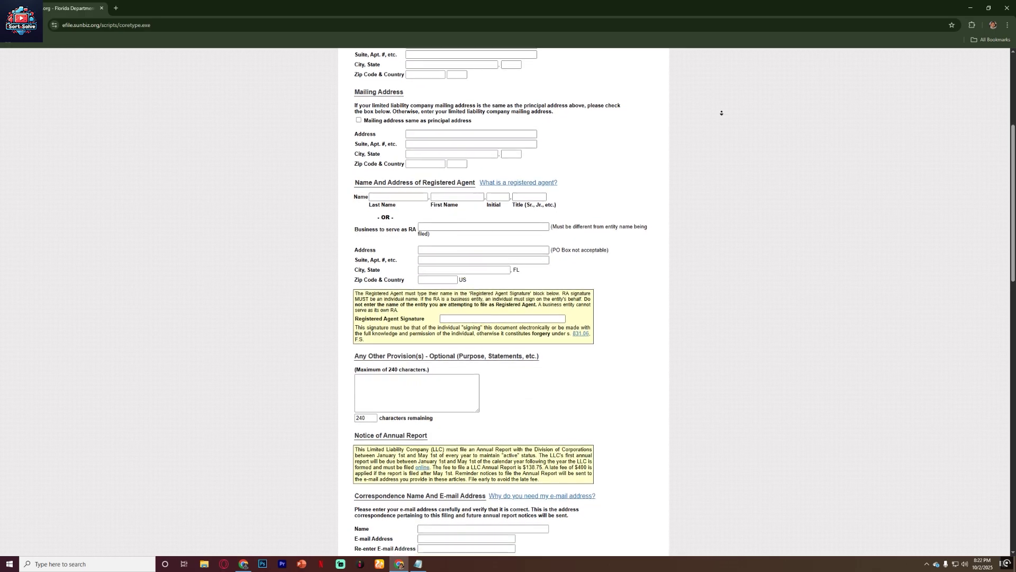
{"action": "scroll", "coordinate": [722, 113], "scroll_direction": "down", "scroll_amount": 1}
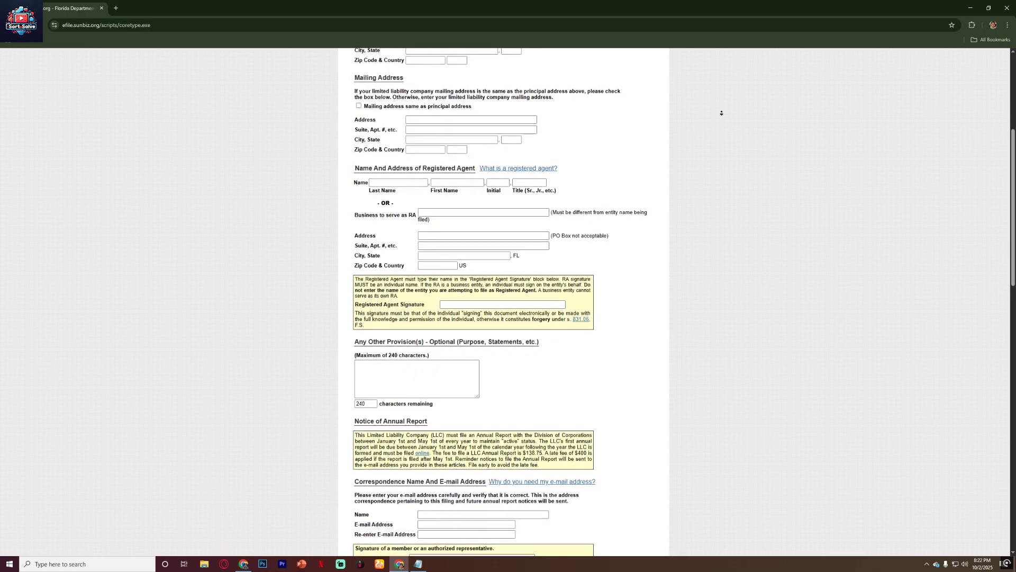
{"action": "scroll", "coordinate": [721, 113], "scroll_direction": "down", "scroll_amount": 1}
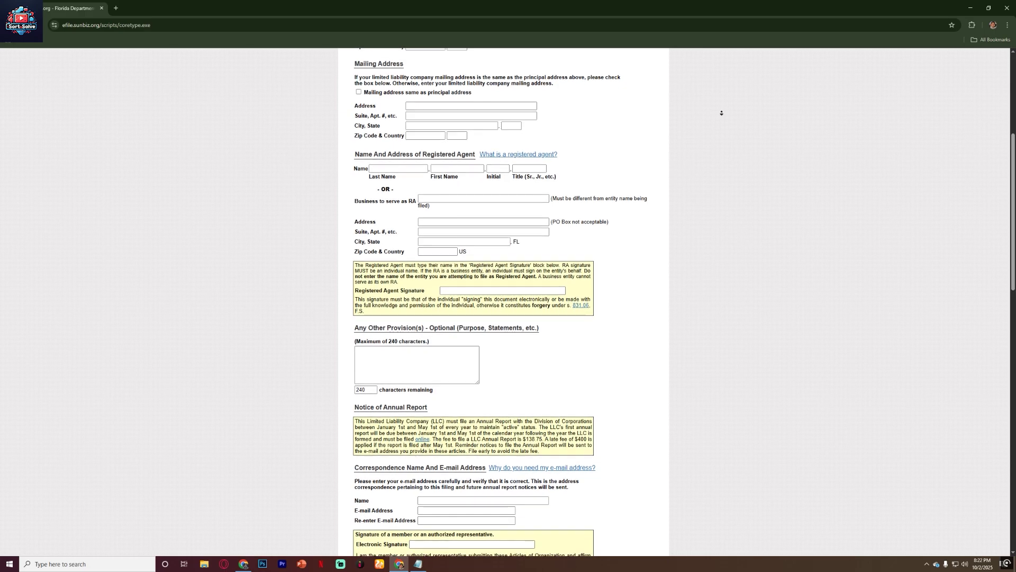
{"action": "scroll", "coordinate": [722, 113], "scroll_direction": "down", "scroll_amount": 1}
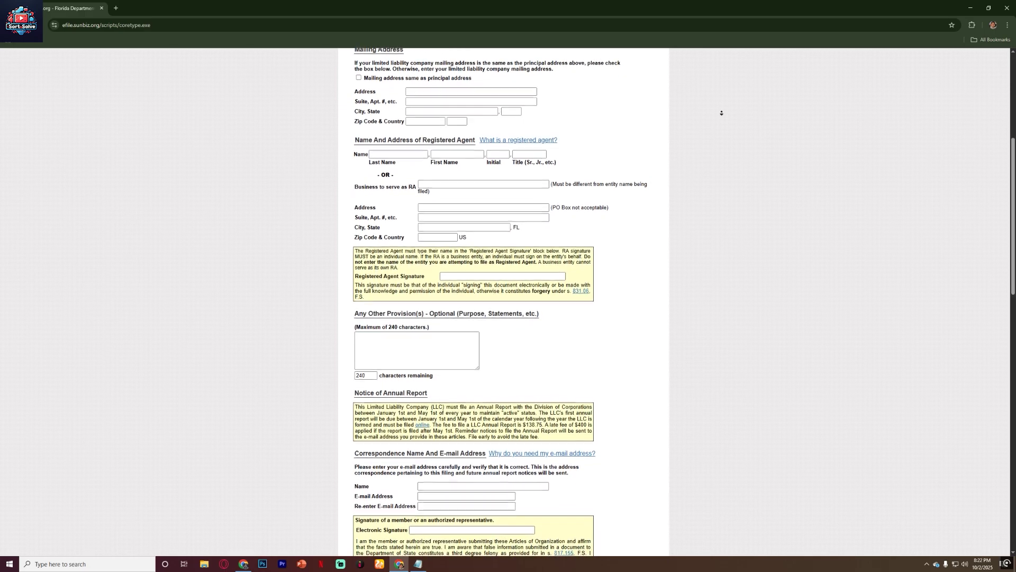
{"action": "scroll", "coordinate": [722, 113], "scroll_direction": "down", "scroll_amount": 1}
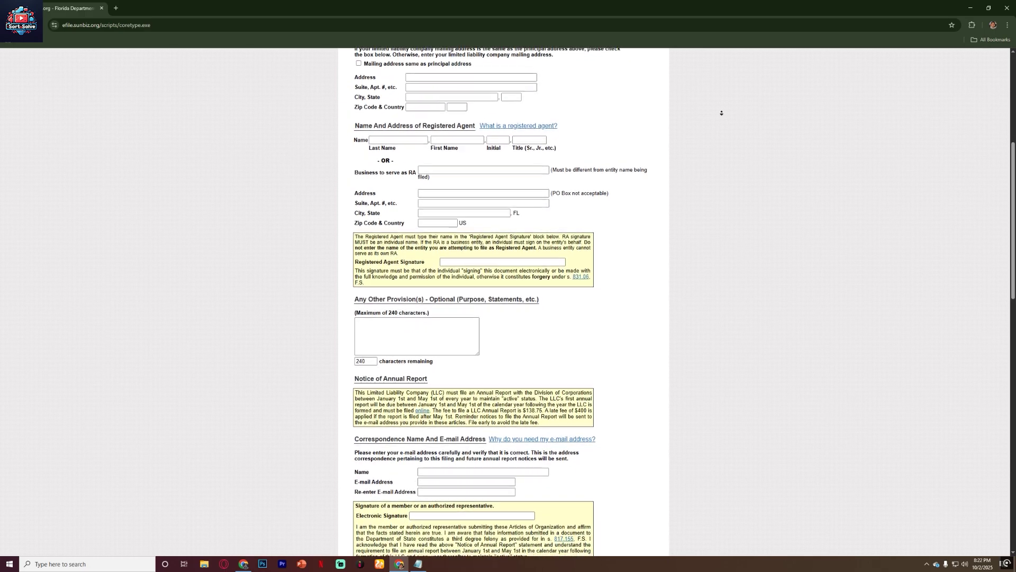
{"action": "scroll", "coordinate": [721, 113], "scroll_direction": "down", "scroll_amount": 1}
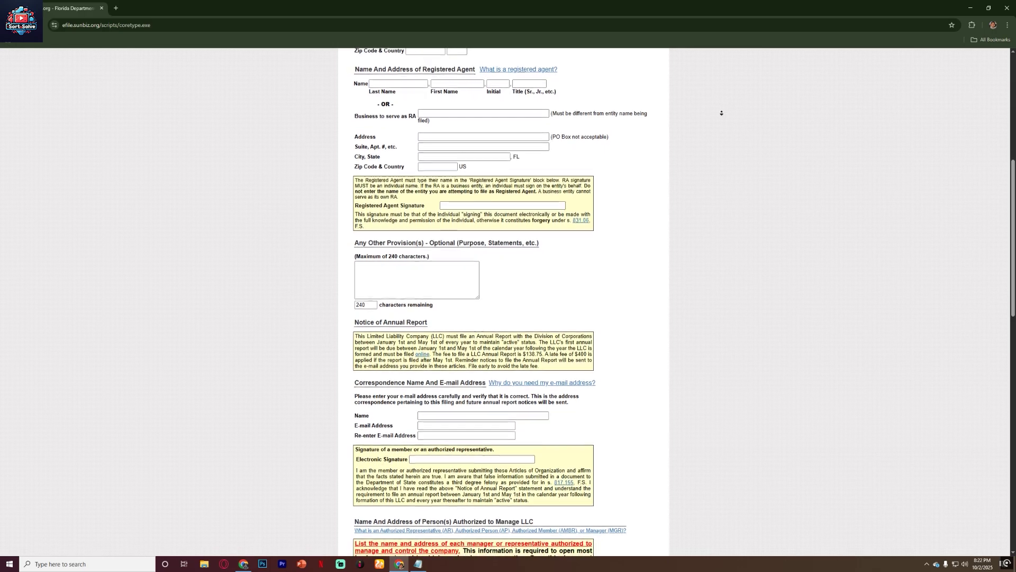
{"action": "scroll", "coordinate": [722, 113], "scroll_direction": "down", "scroll_amount": 1}
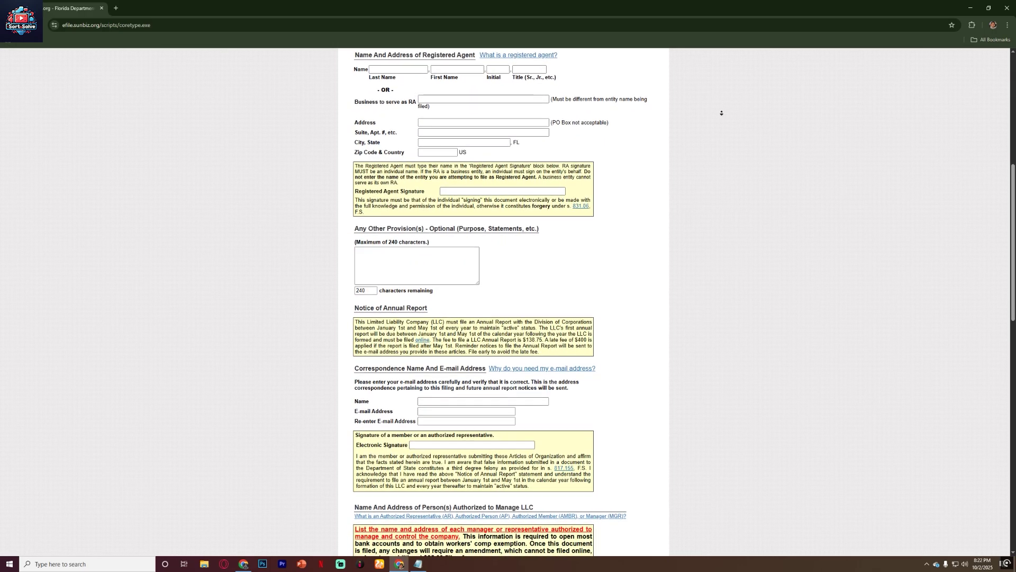